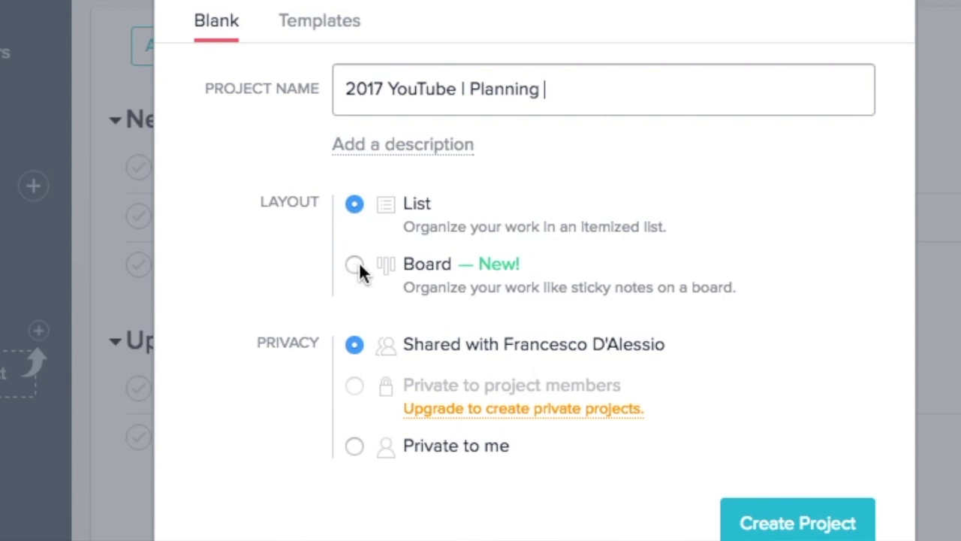
- Create the project with the Board layout and rename its first column to Idea
click(366, 304)
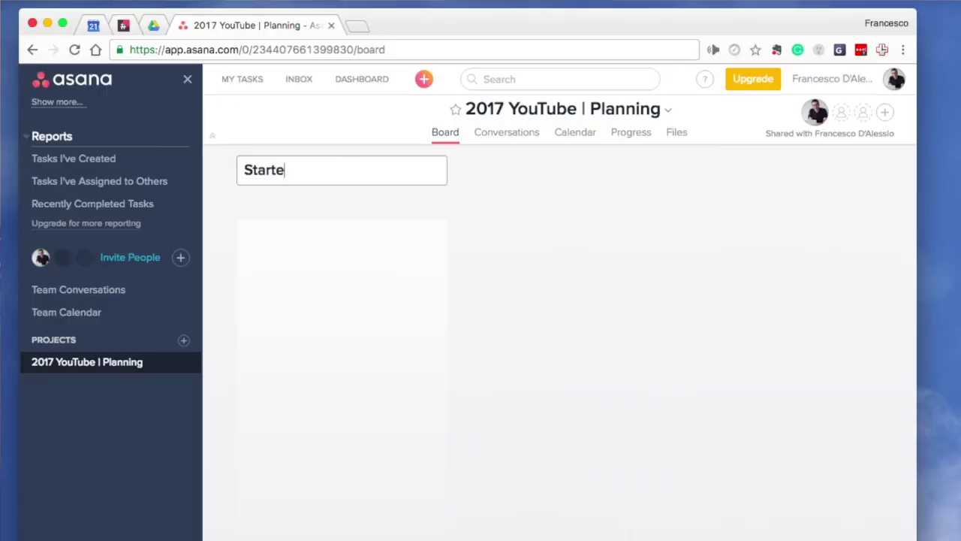
key(Return)
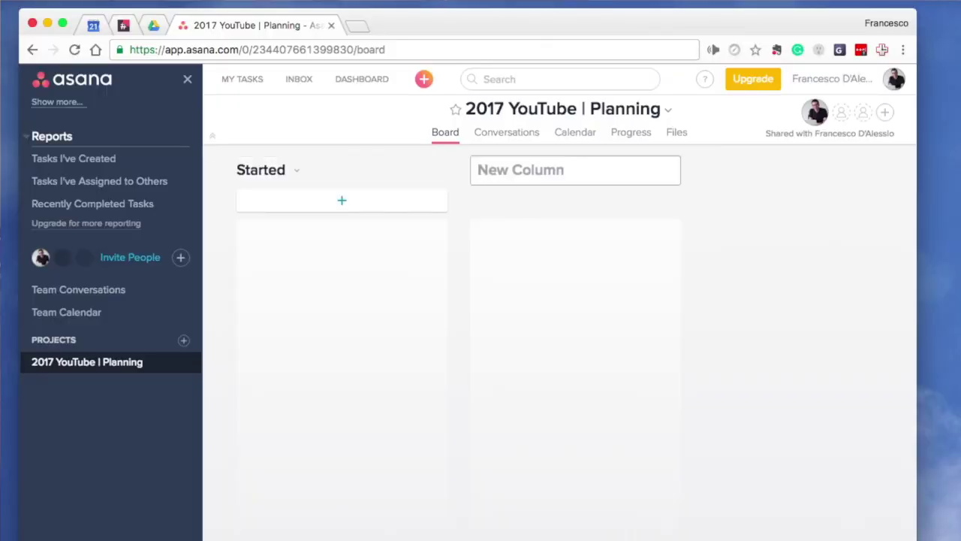
click(263, 183)
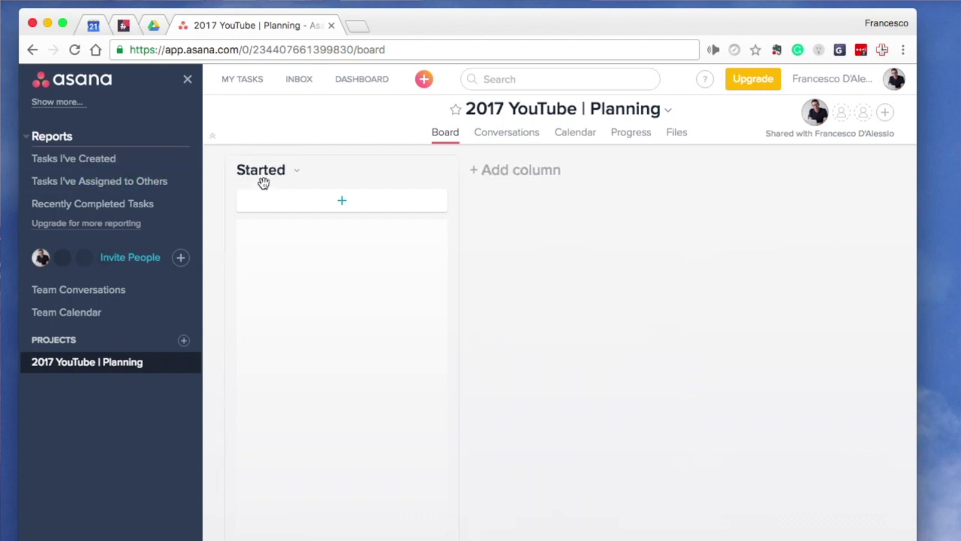
click(298, 178)
click(305, 196)
text(Idea)
key(Return)
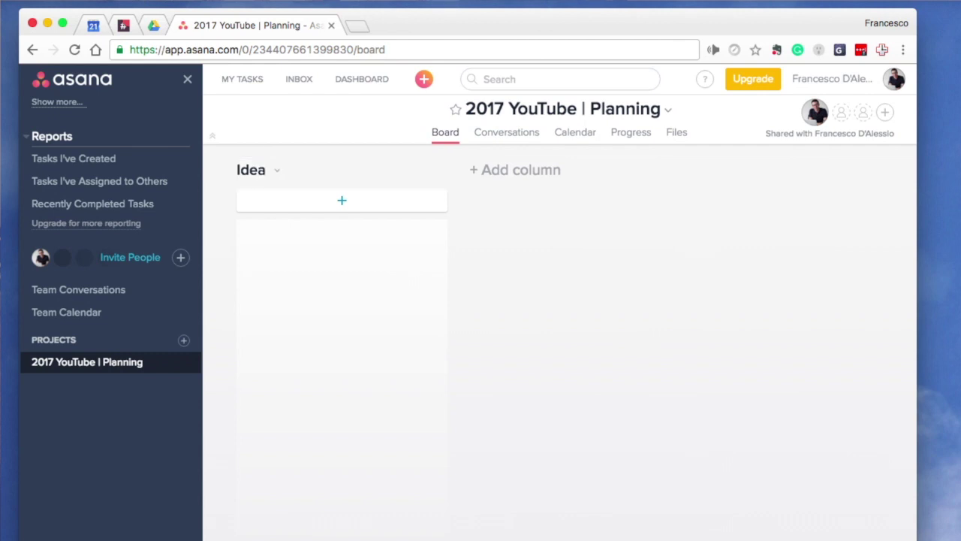
- Add the Started, Editing and Finished/Posted columns to the board
click(521, 172)
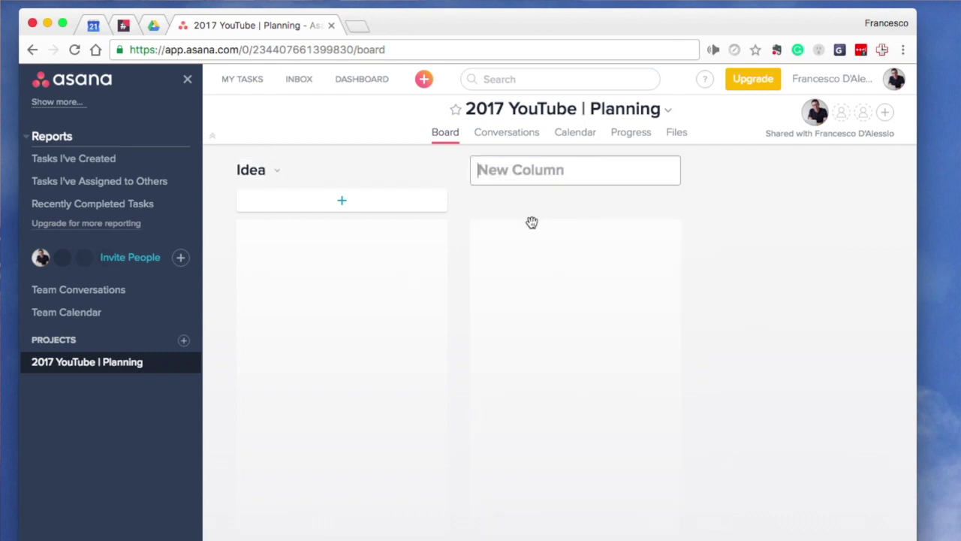
text(Started)
key(Return)
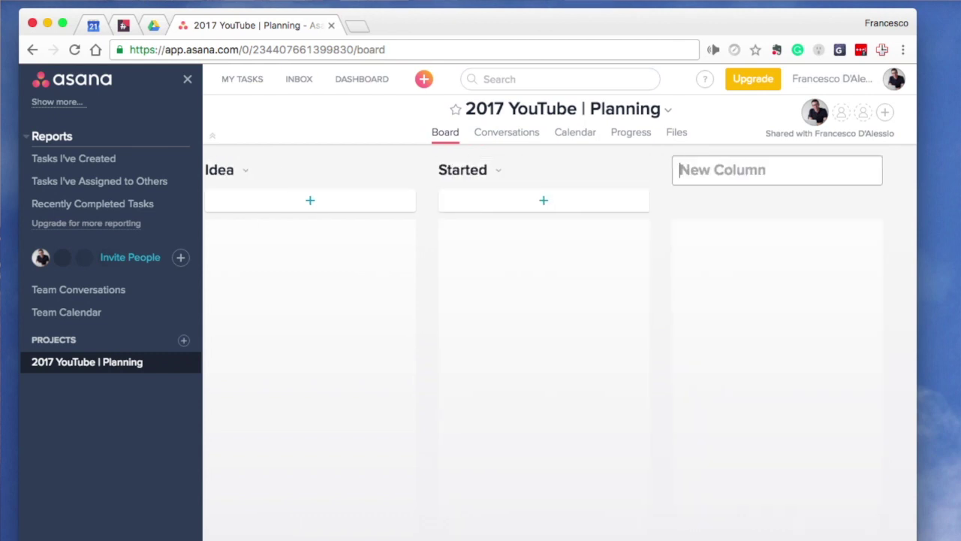
key(Return)
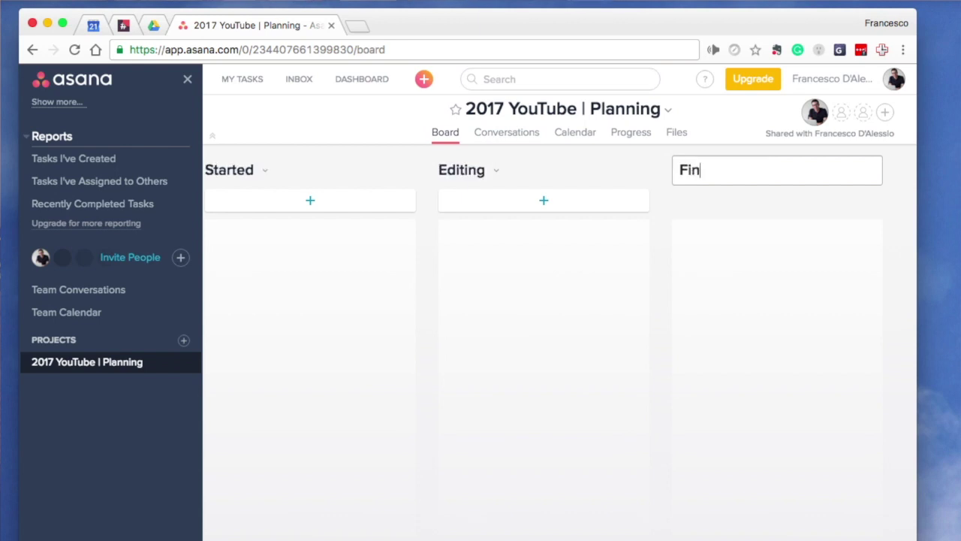
text(Finished/Posted)
key(Return)
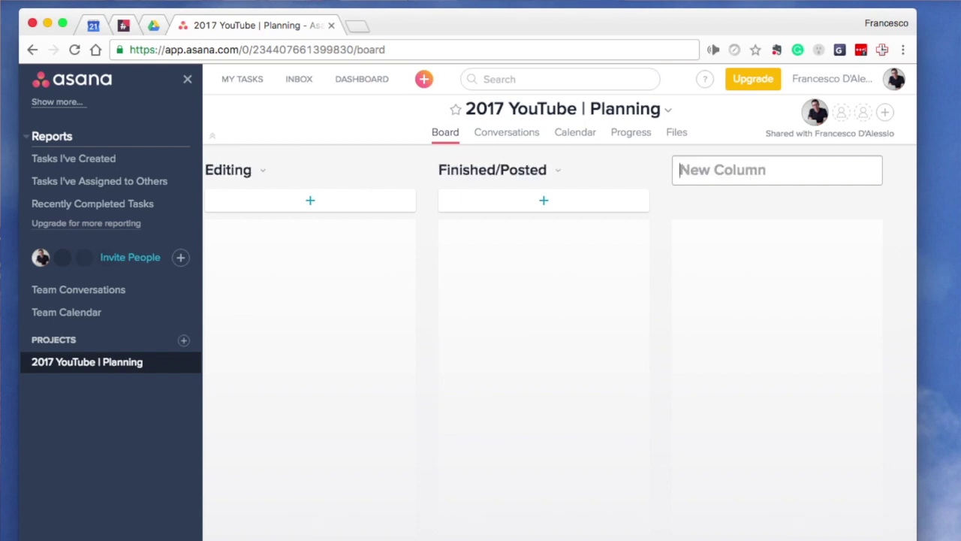
scroll(413, 275, left, 5)
- Add the three review cards under Idea, including 'Review on Asana Templates', and assign them to yourself
click(350, 208)
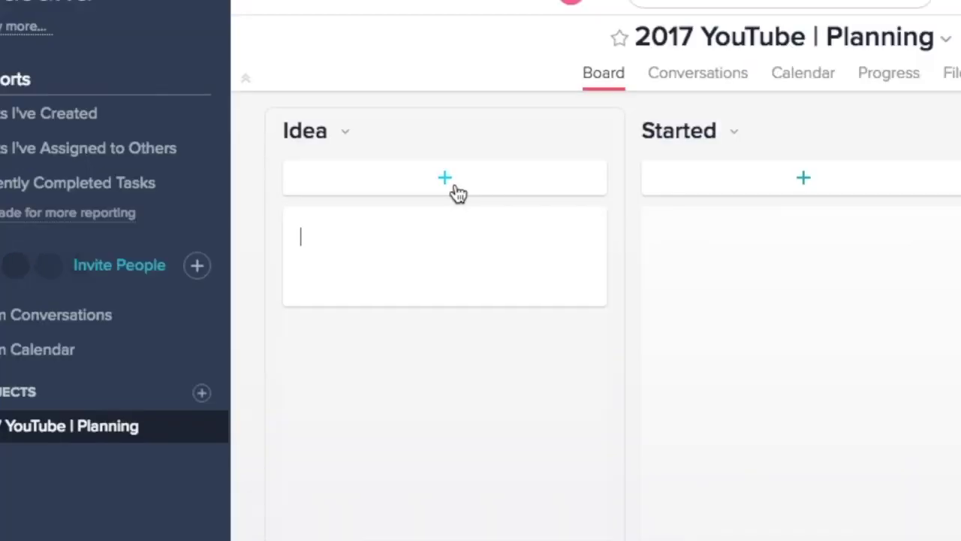
text(R)
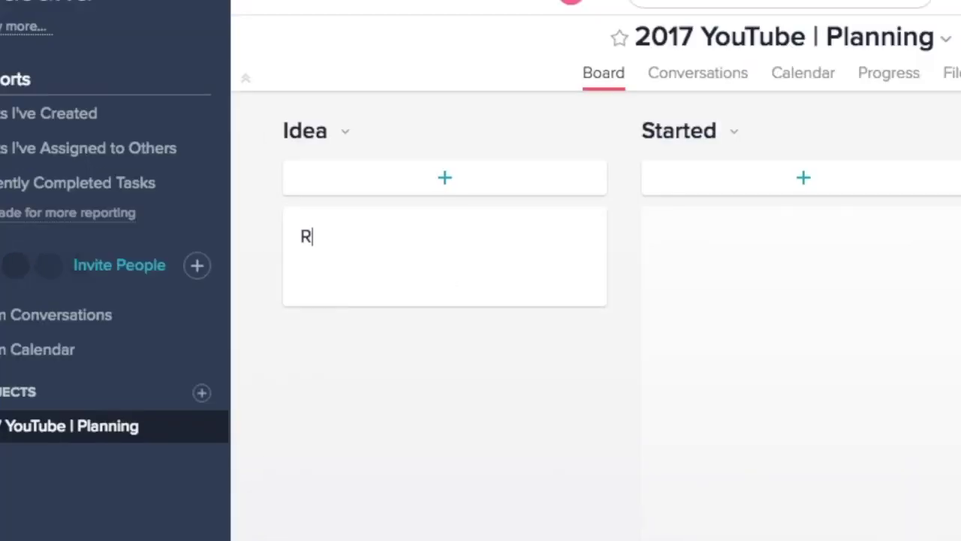
key(Return)
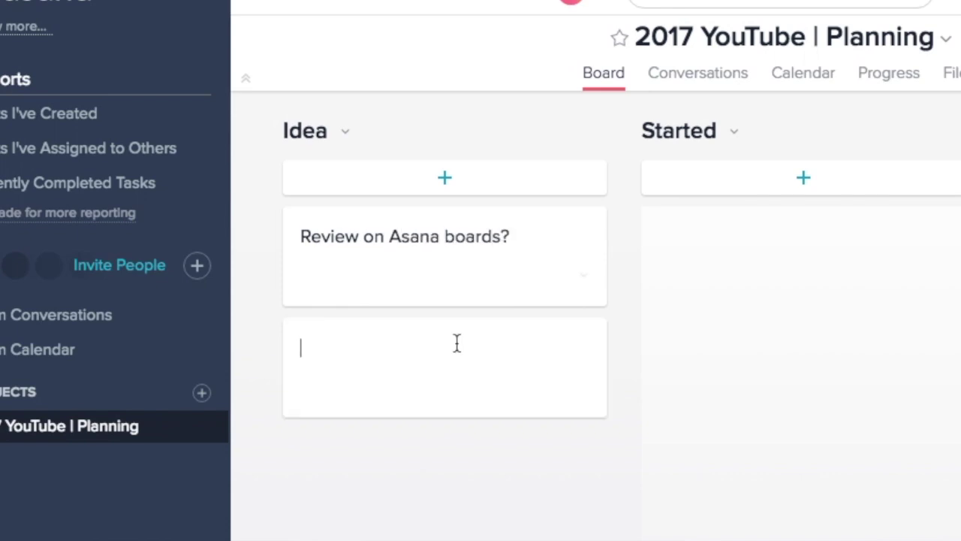
key(super+a)
text(Mac)
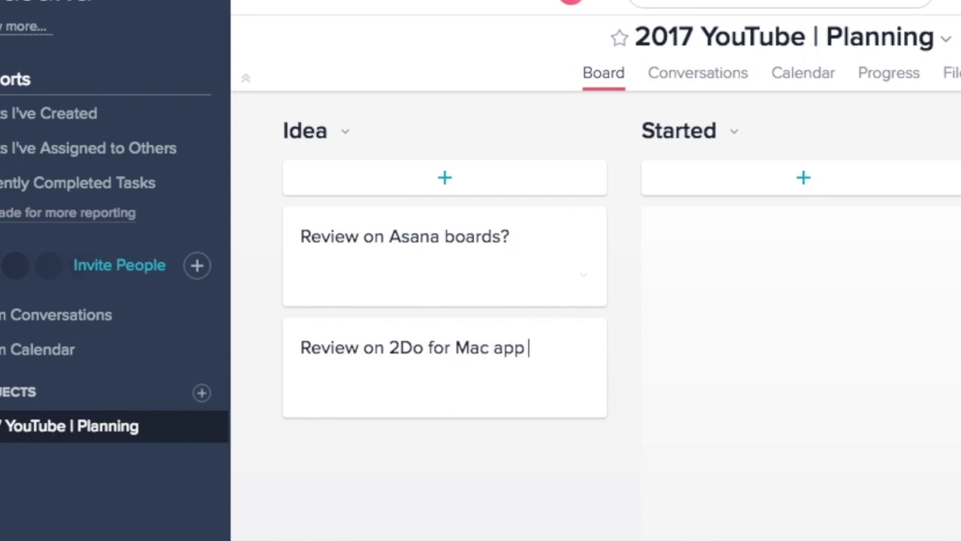
key(Return)
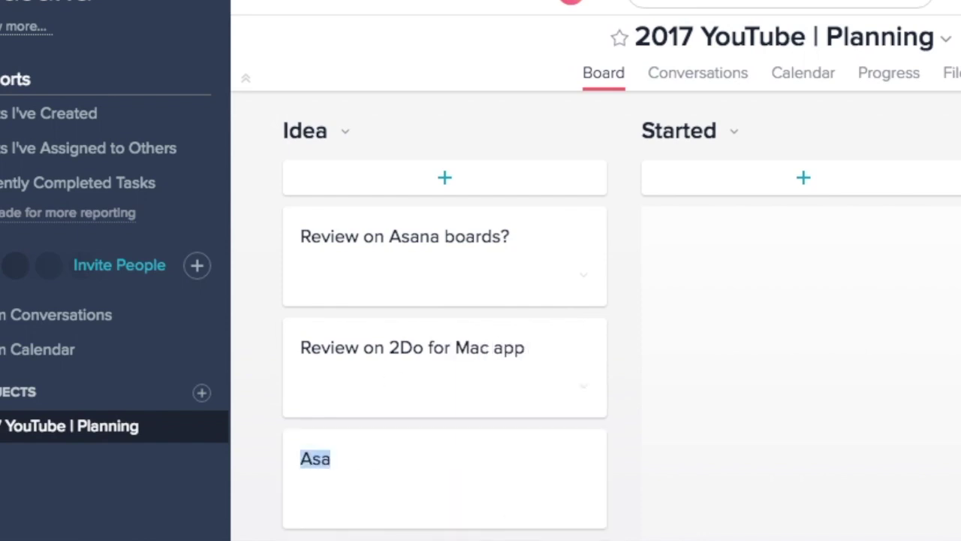
text(Review on Asana Templates)
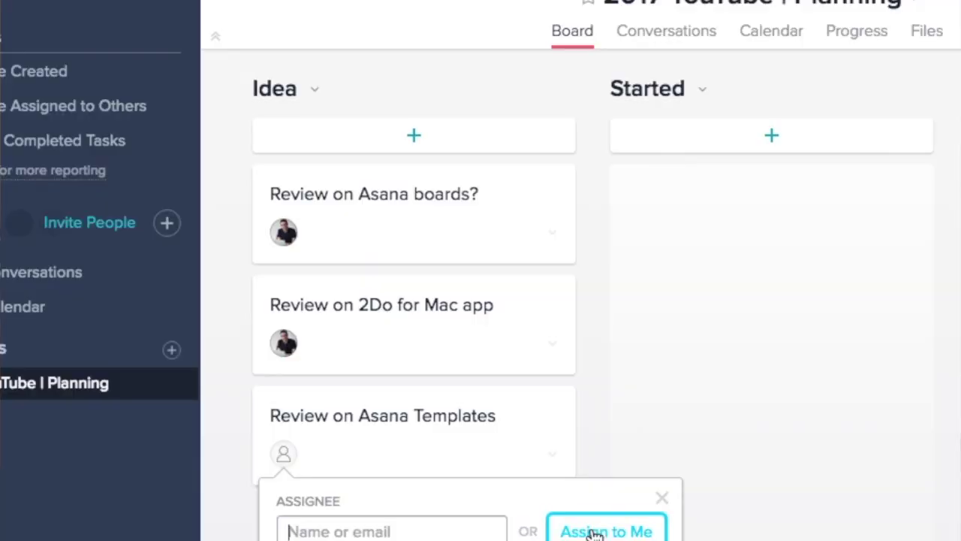
click(590, 524)
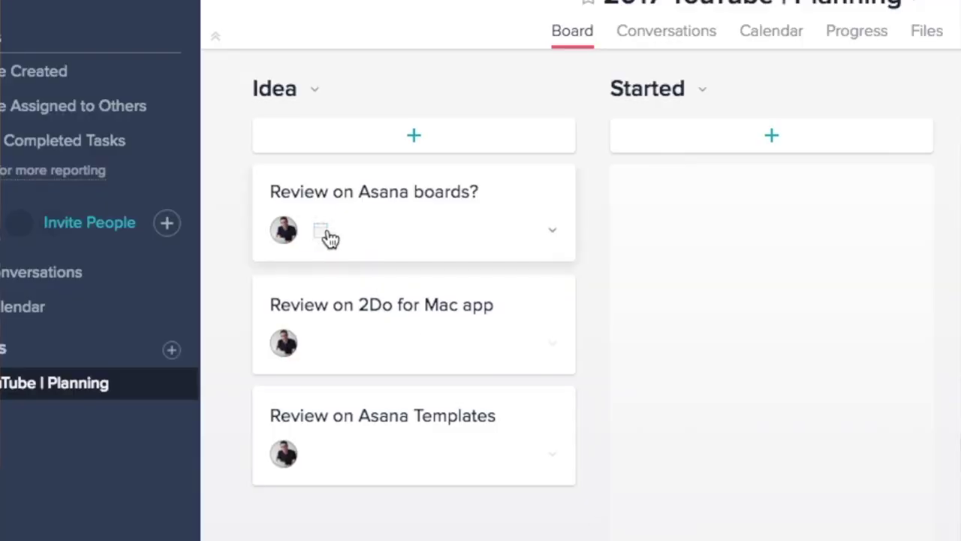
- Give the Asana boards, 2Do and Templates cards due dates of Tomorrow, the 26th and Tuesday
click(322, 232)
click(473, 460)
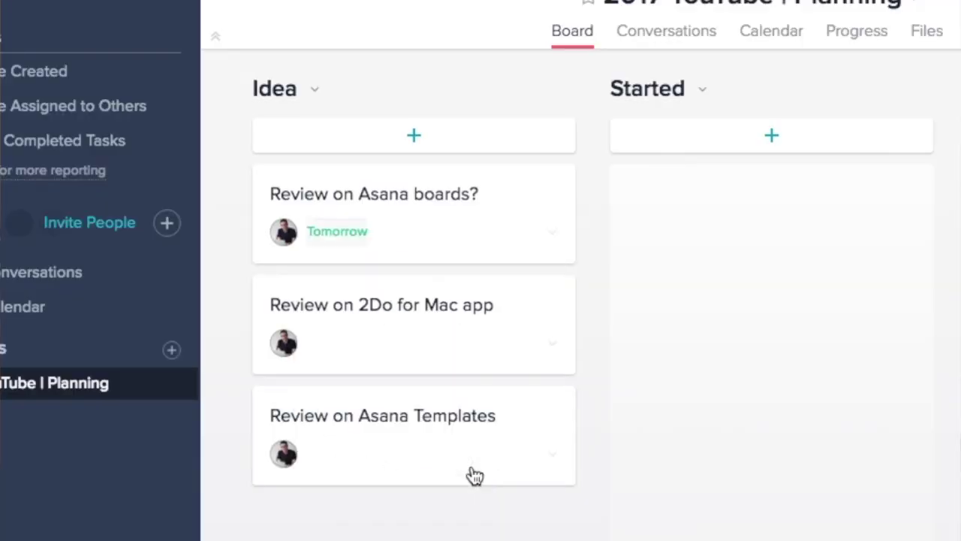
click(322, 343)
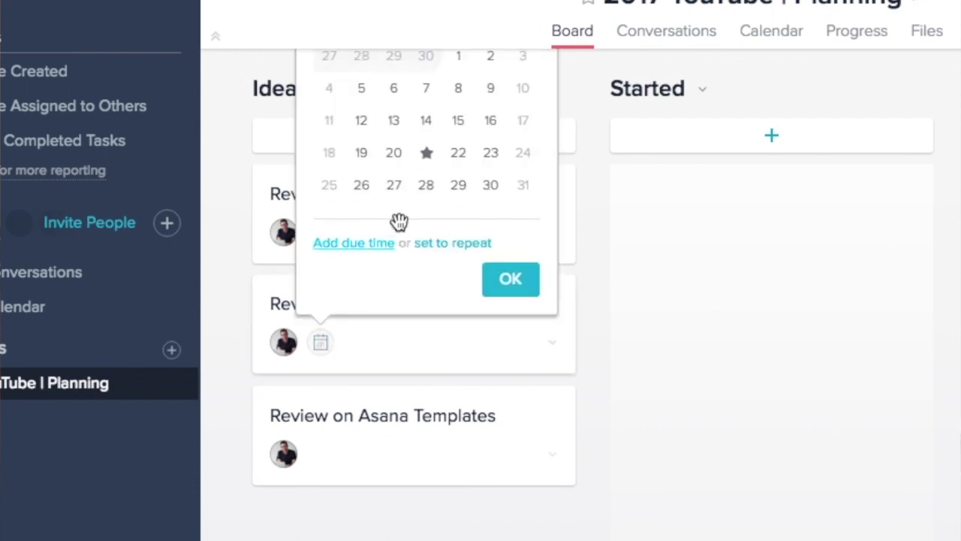
click(361, 184)
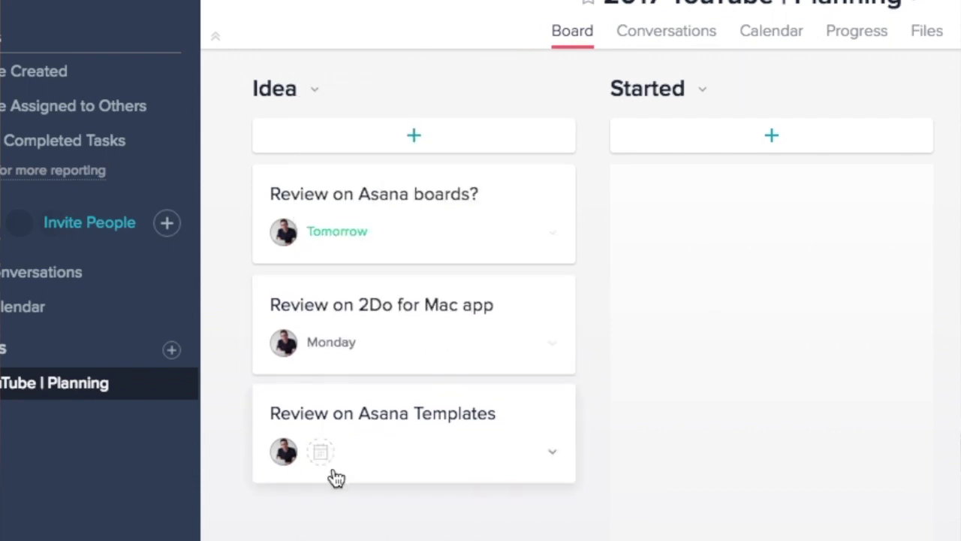
click(319, 453)
click(395, 296)
click(728, 150)
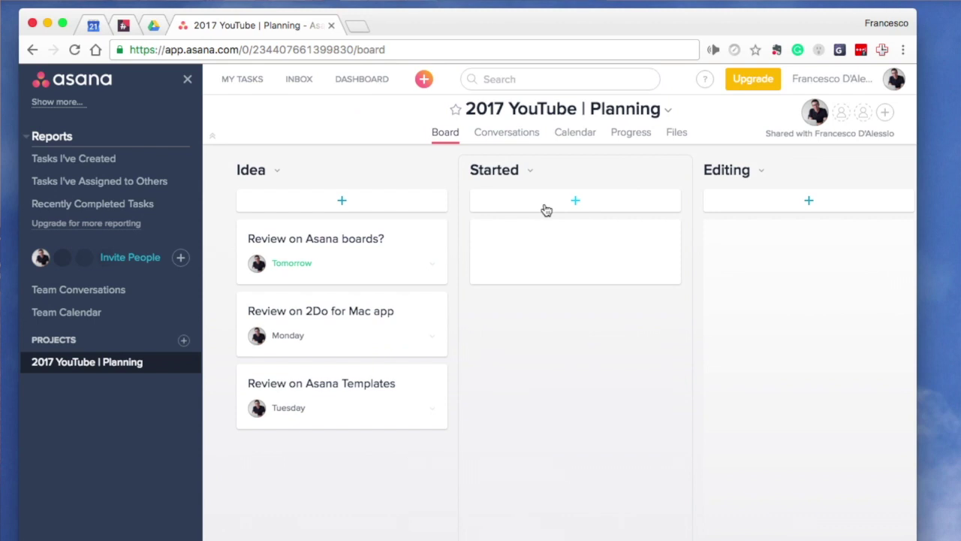
- Move 'Review on Asana boards?' into Started, then star the Lifewire pitch card in Trello
drag(338, 275, 569, 255)
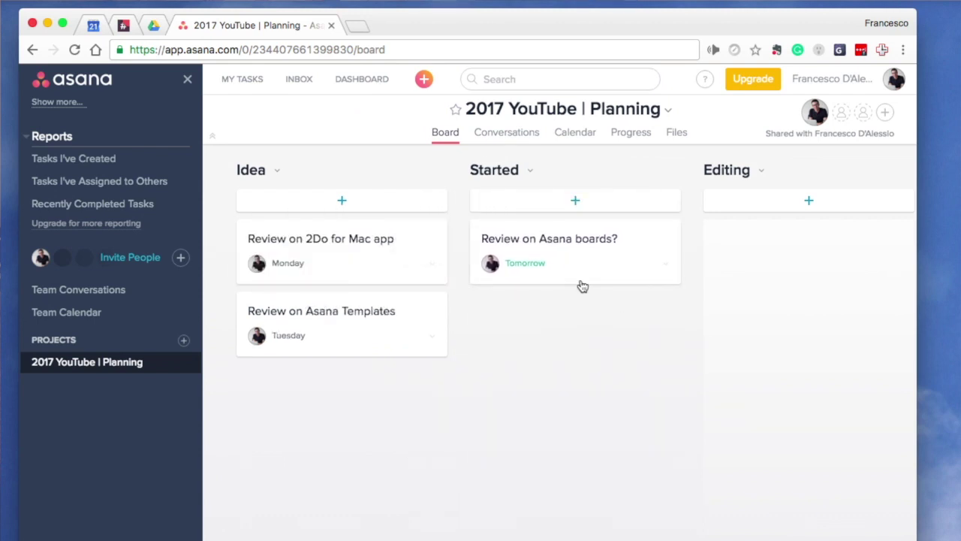
click(578, 248)
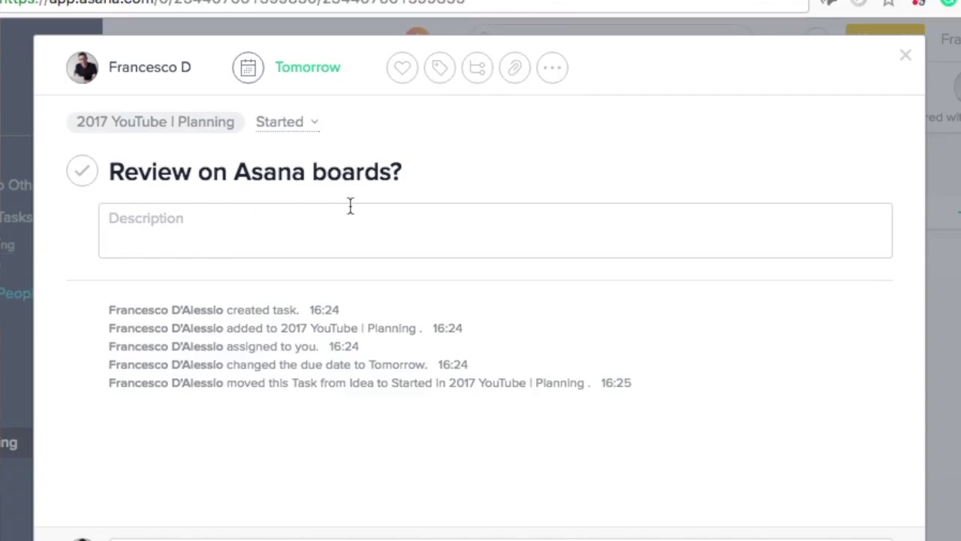
click(340, 138)
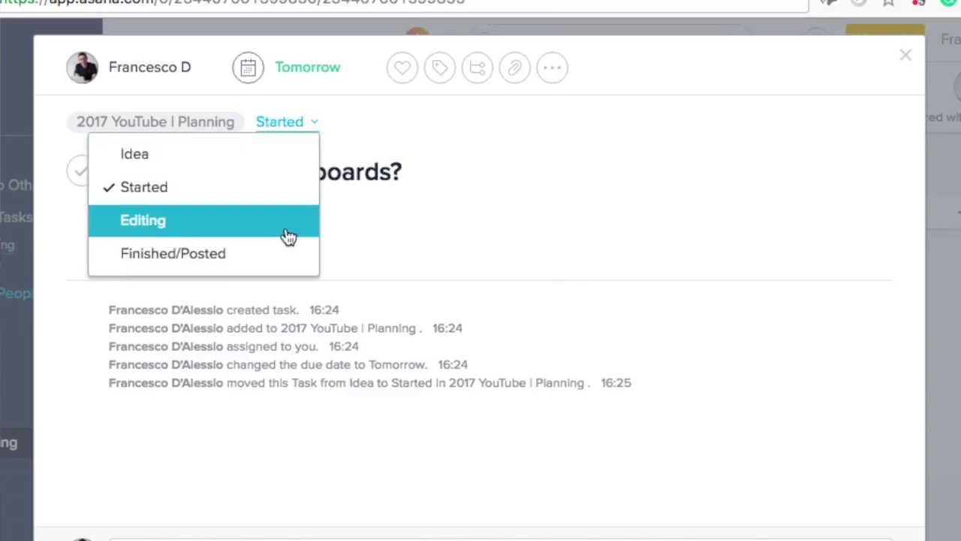
click(524, 100)
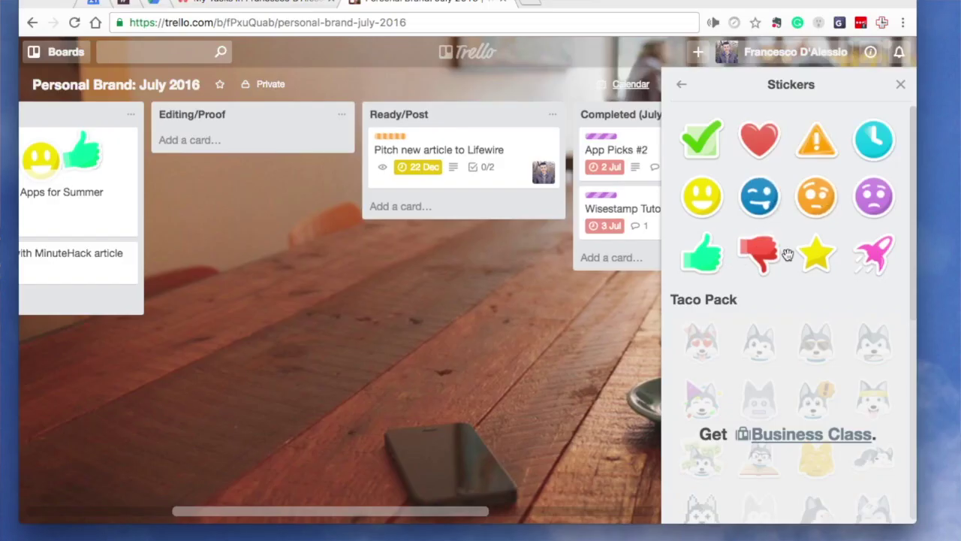
drag(814, 253, 409, 148)
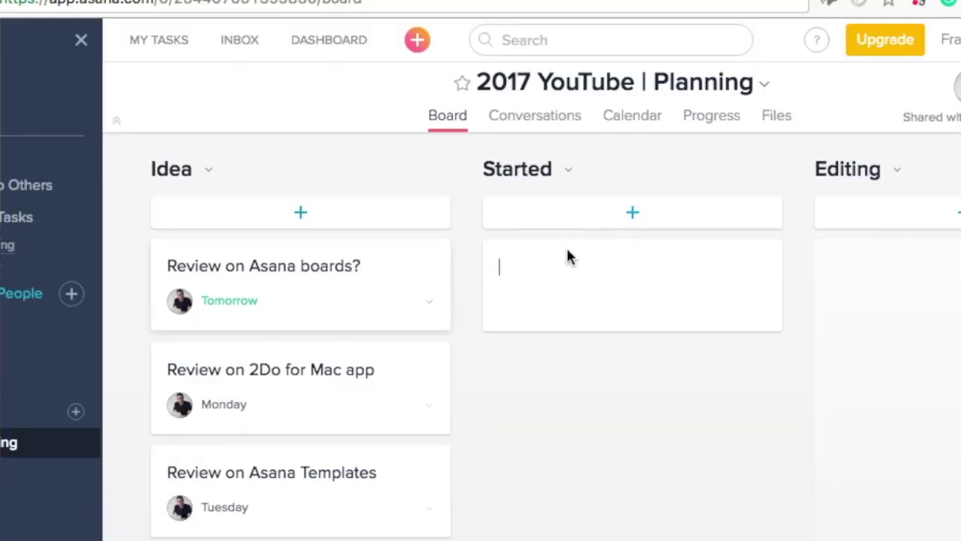
- Drag 'Review on Asana boards?' from Idea into Started and view its extra options
drag(296, 305, 625, 294)
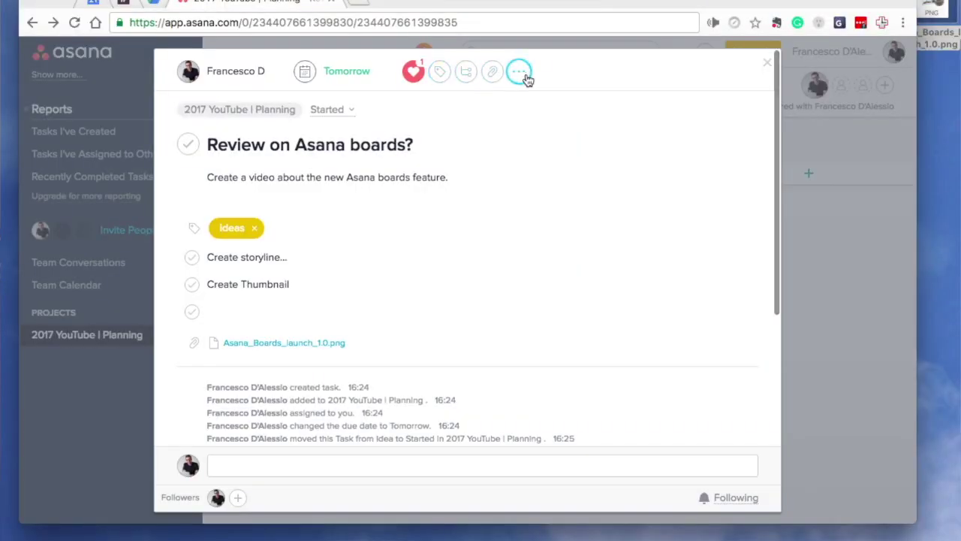
click(517, 71)
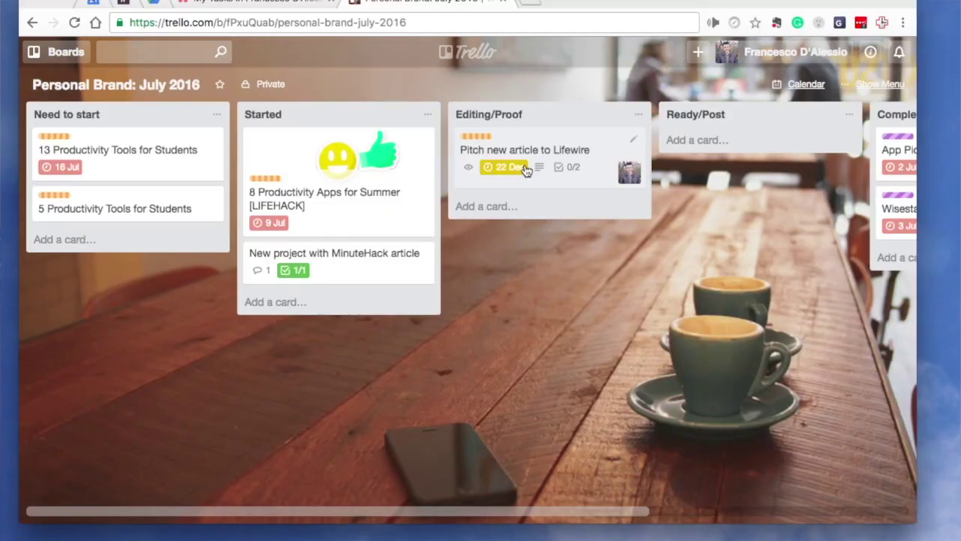
- Drag the Lifewire pitch card into Ready/Post, add yourself as its member and apply the BLOG label
drag(524, 171, 725, 167)
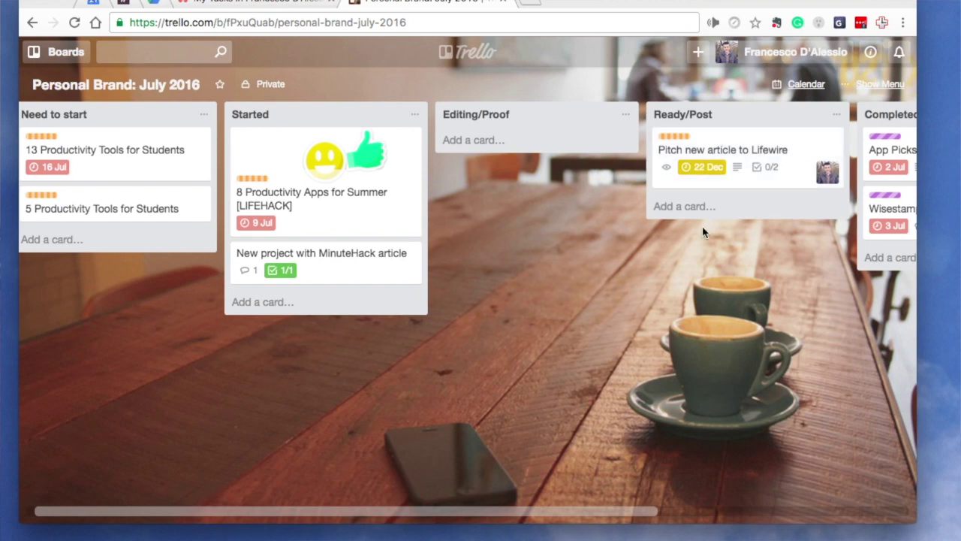
scroll(704, 232, right, 5)
scroll(703, 229, right, 3)
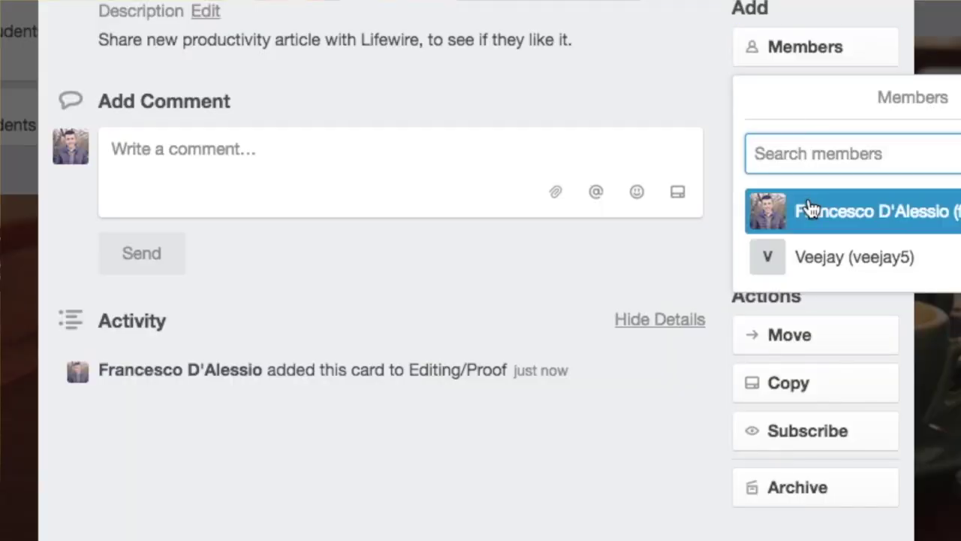
click(809, 205)
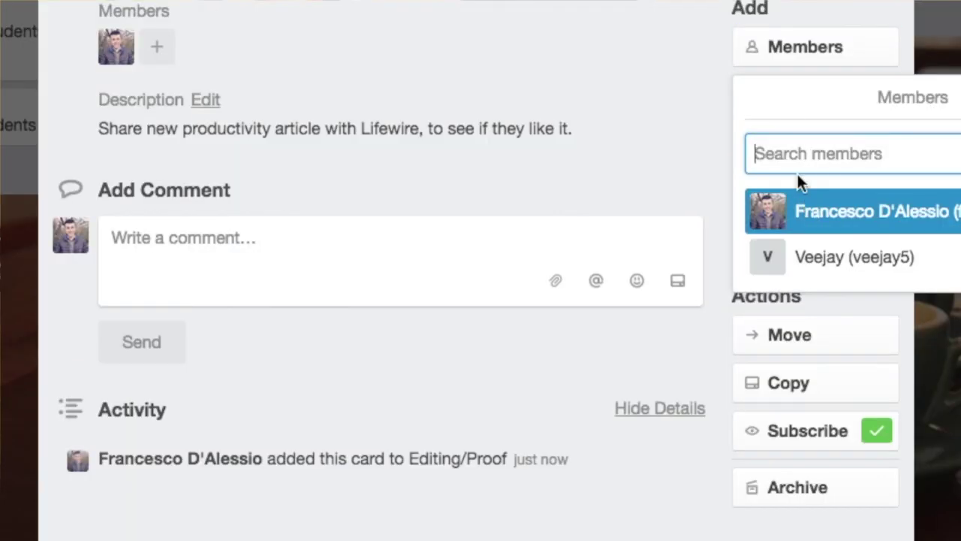
click(597, 30)
click(795, 104)
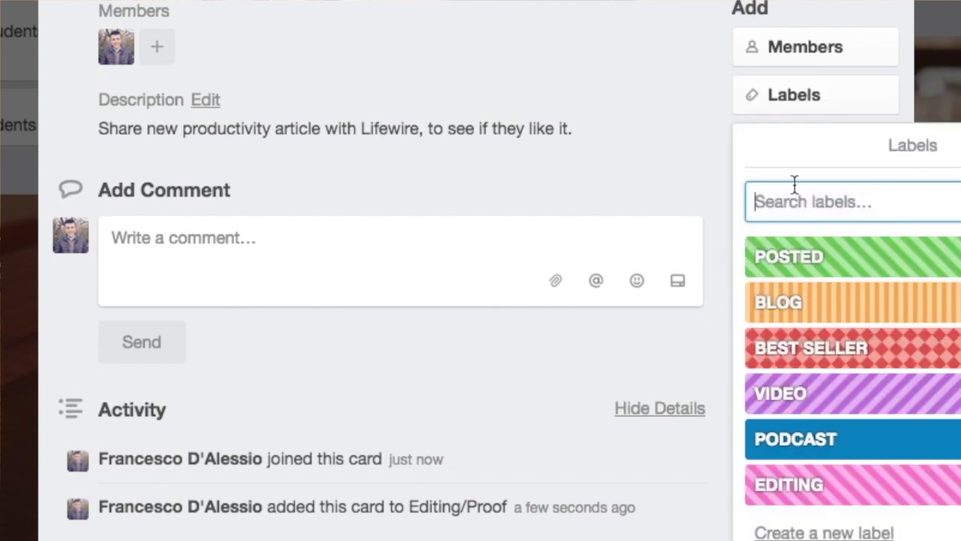
click(829, 308)
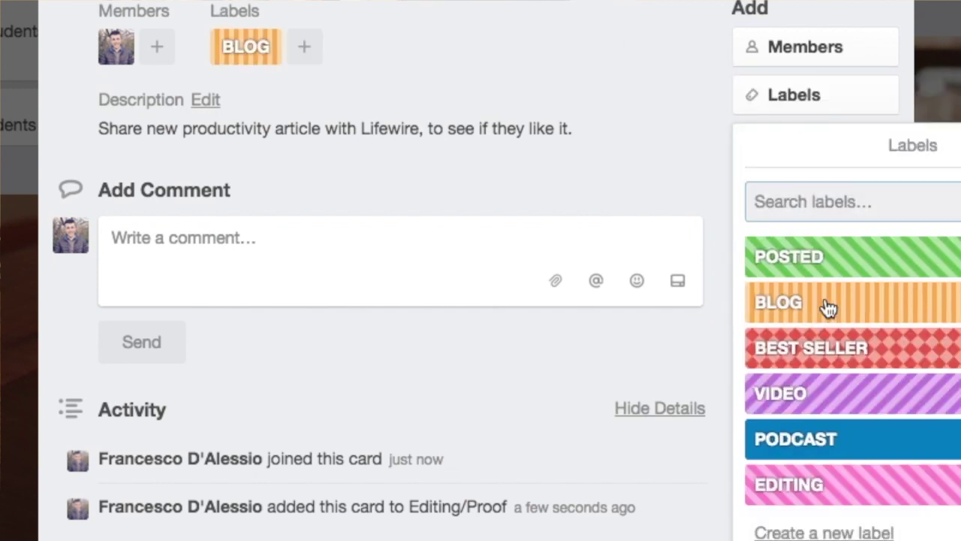
click(633, 53)
click(798, 150)
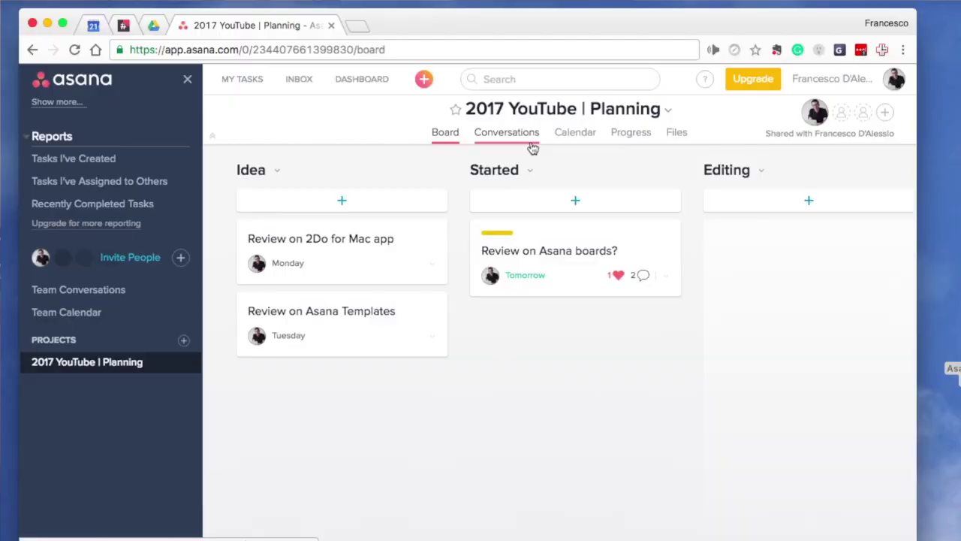
- Publish a green project status update reading 'Everything's on track!'
click(527, 141)
click(531, 191)
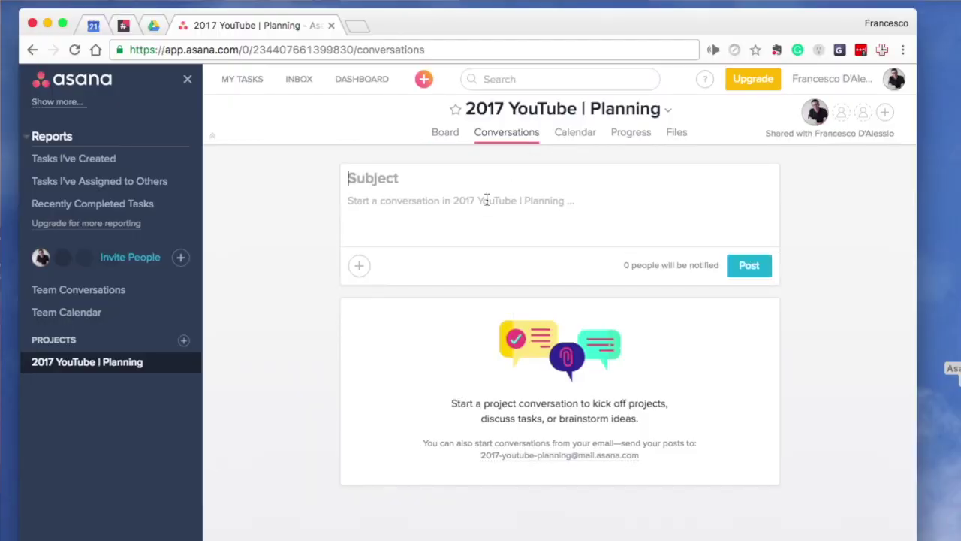
click(359, 267)
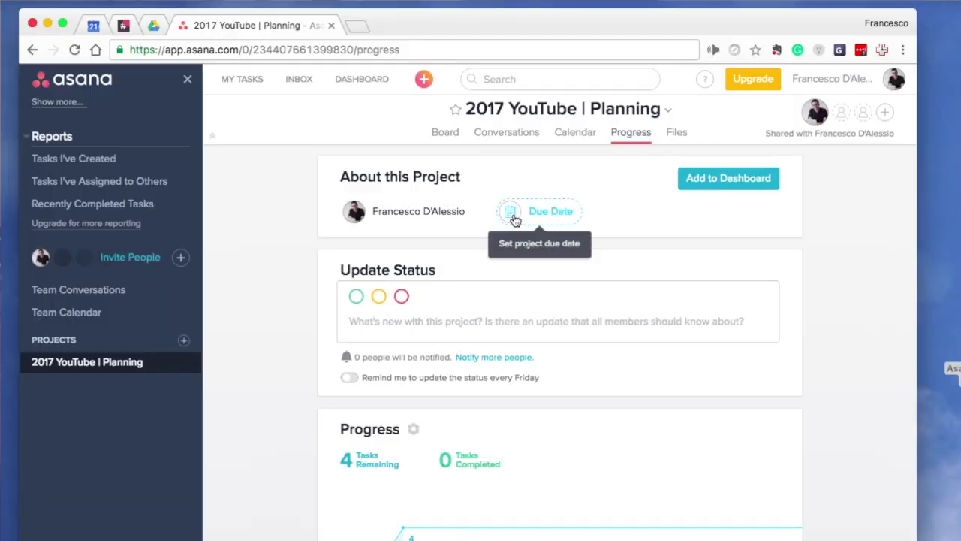
click(406, 331)
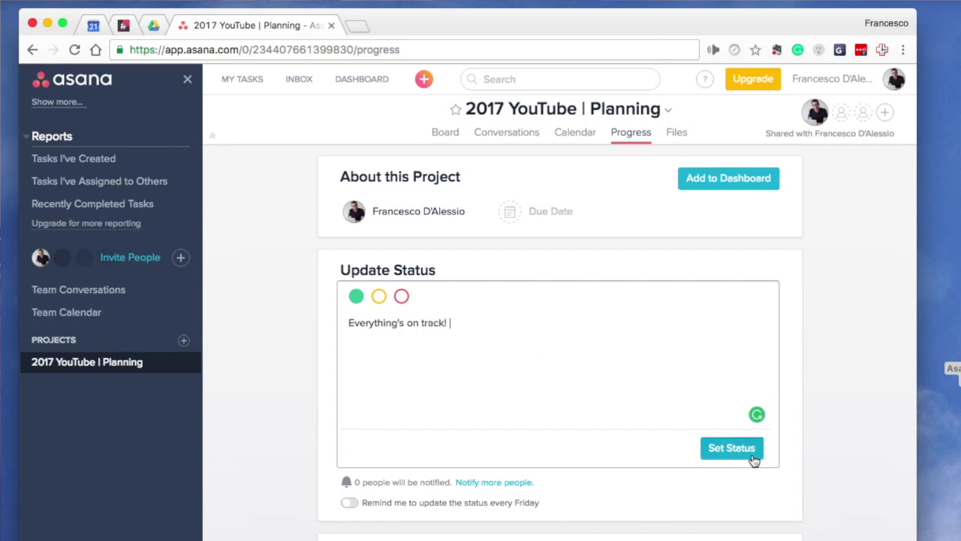
click(731, 449)
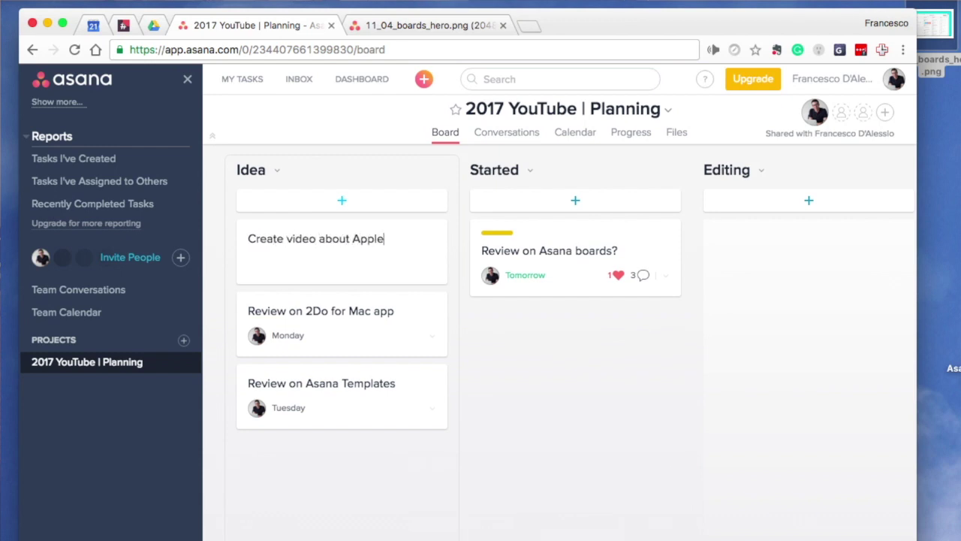
- Save the 'Create video about Apple' card and attach 56-apple-512.png from the computer
key(Return)
click(449, 288)
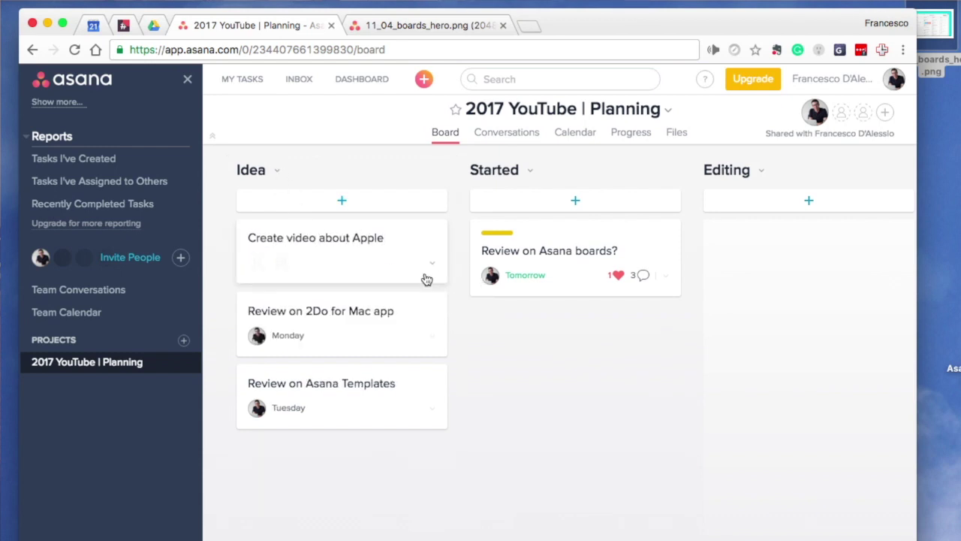
click(387, 262)
click(463, 98)
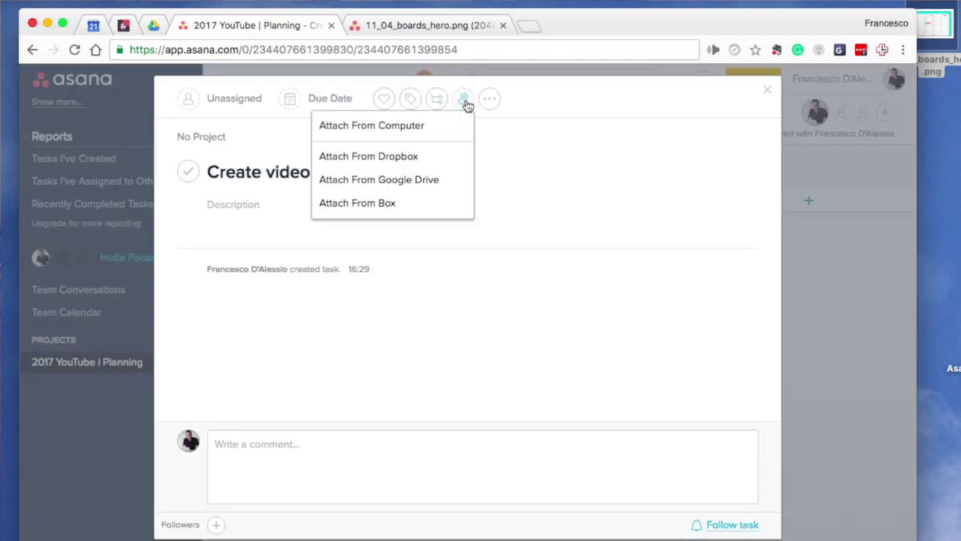
click(423, 127)
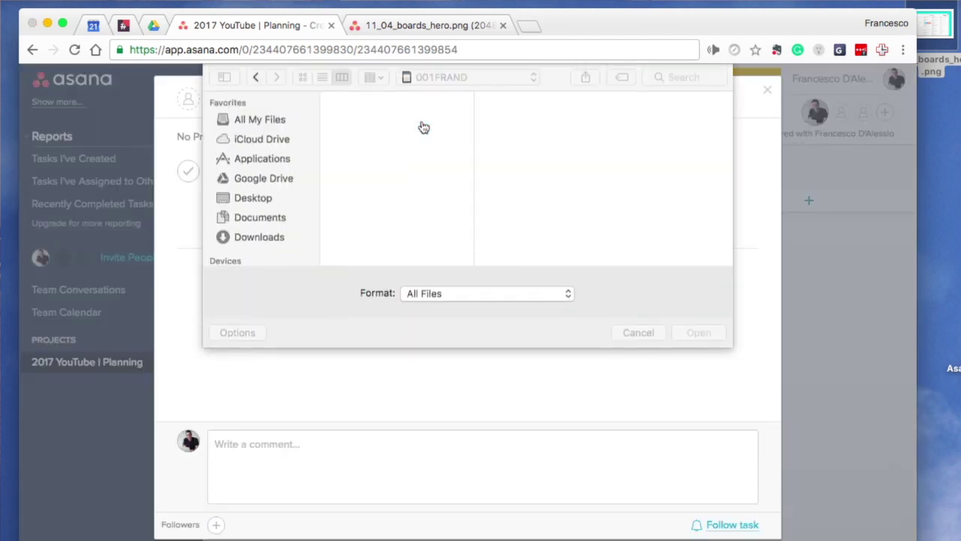
double_click(392, 119)
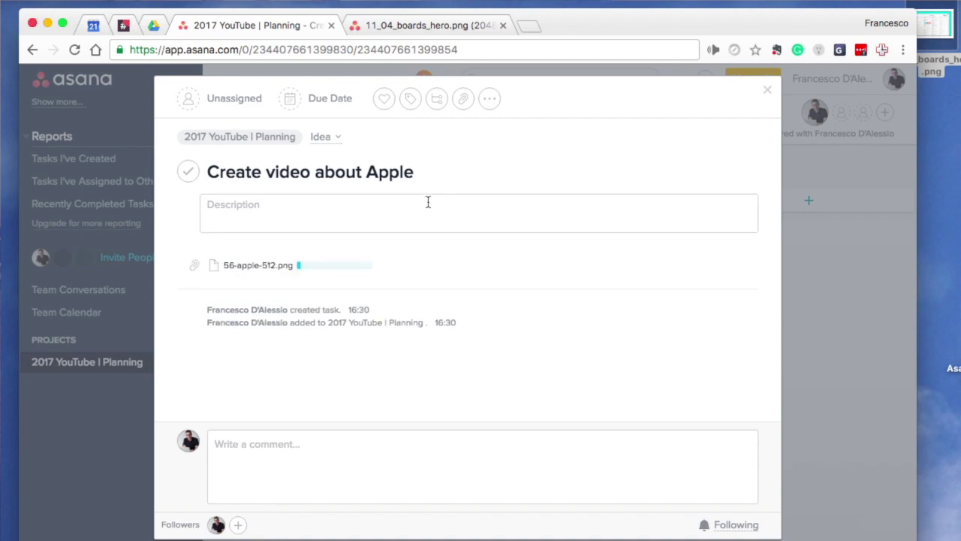